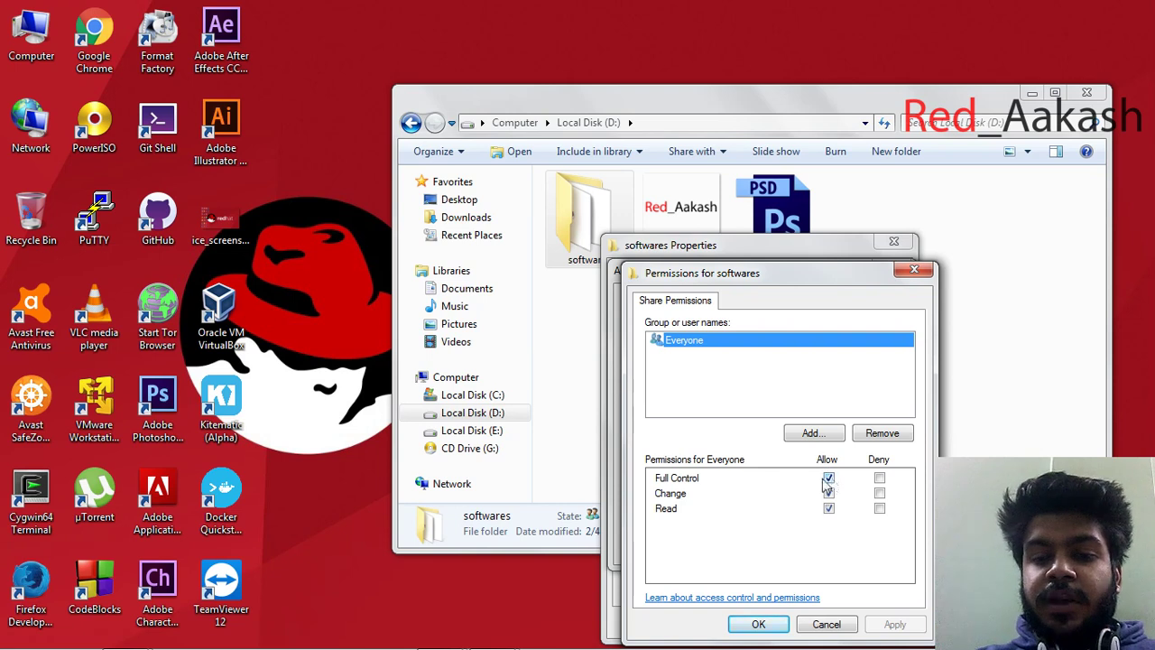
Allow Everyone Full Control, Change and Read in the softwares share permissions and apply them
click(830, 481)
click(825, 496)
click(831, 481)
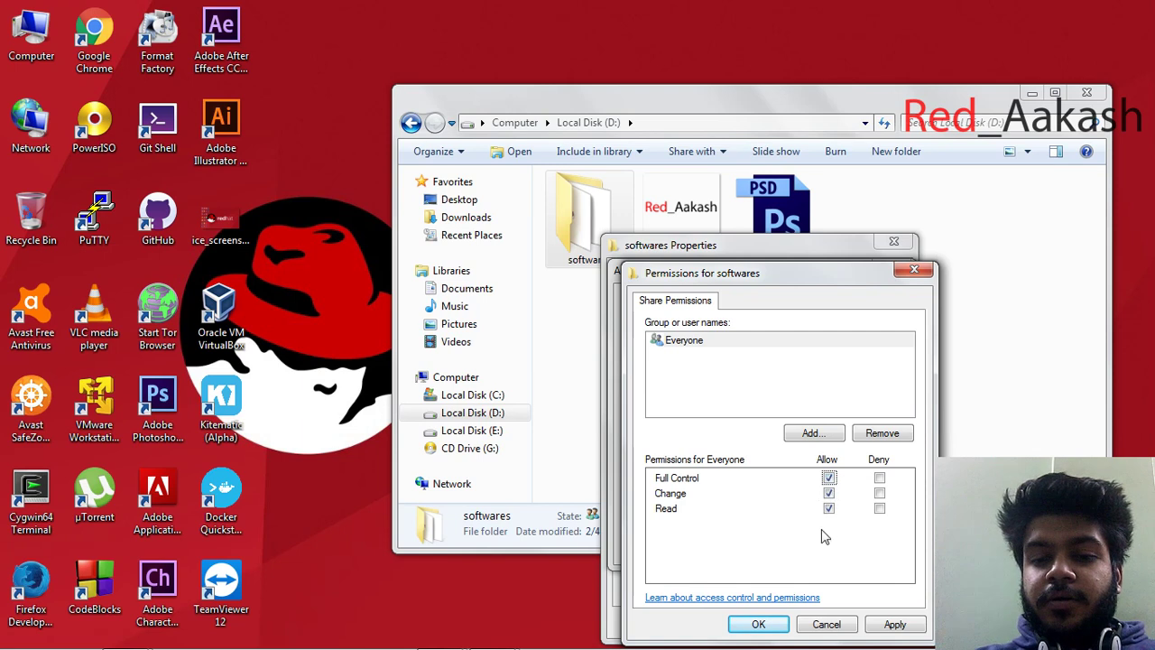
click(891, 625)
click(758, 623)
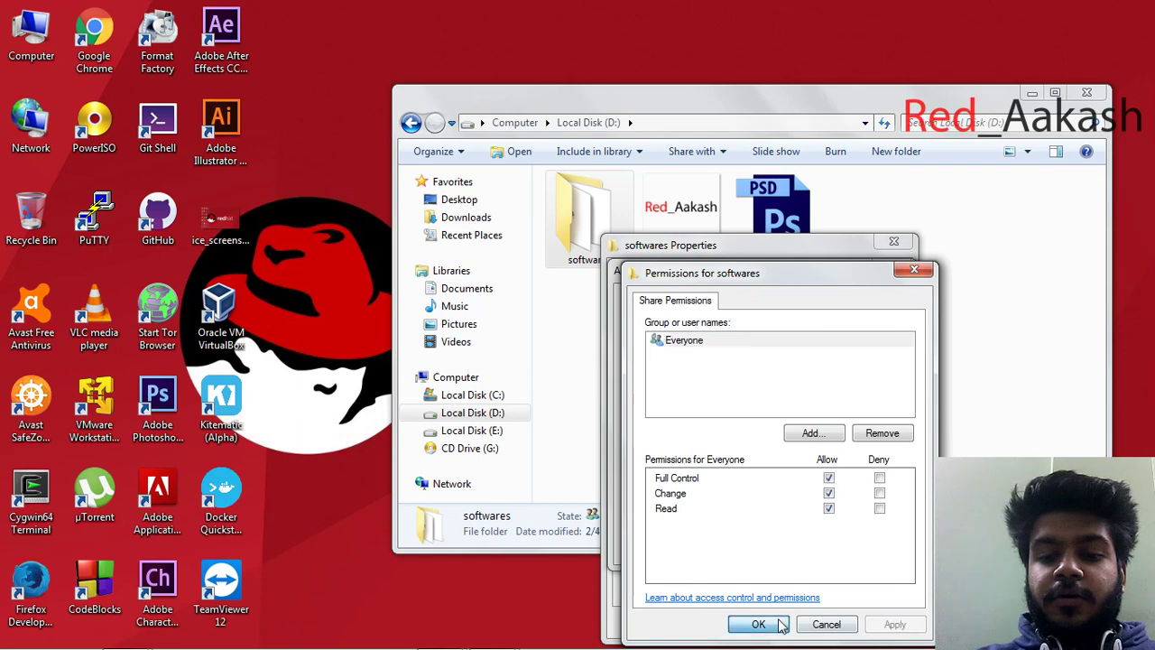
Confirm the Advanced Sharing settings and close the softwares folder properties
click(866, 545)
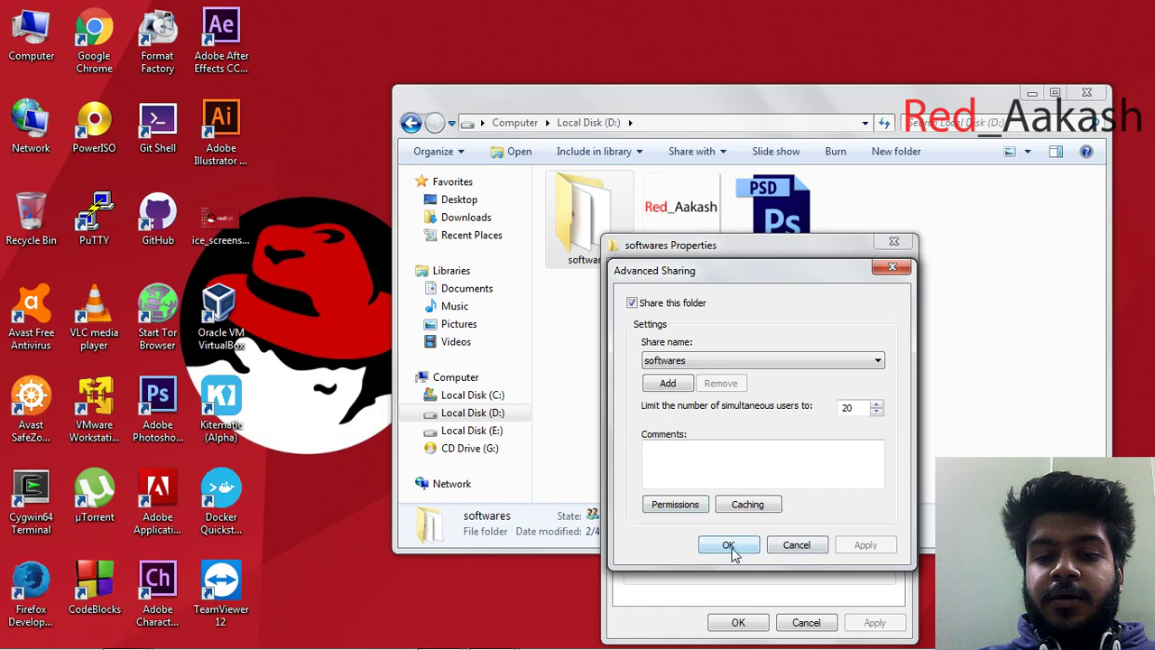
click(728, 545)
click(737, 623)
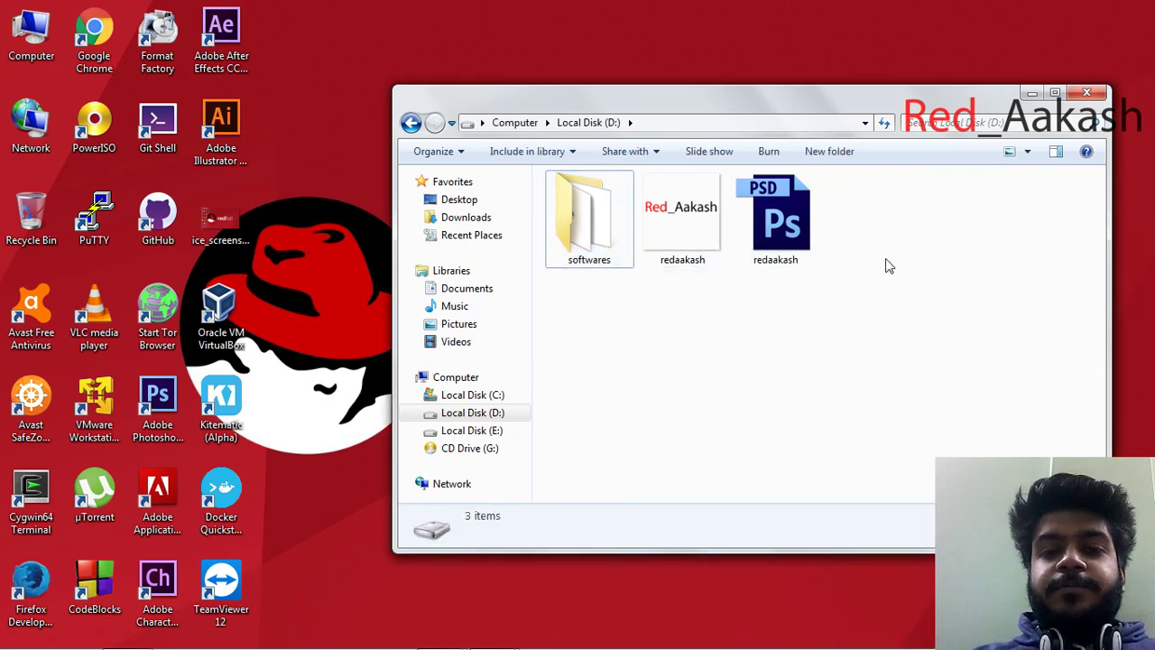
Close the Local Disk (D:) window and launch Command Prompt from the Start search
click(1088, 93)
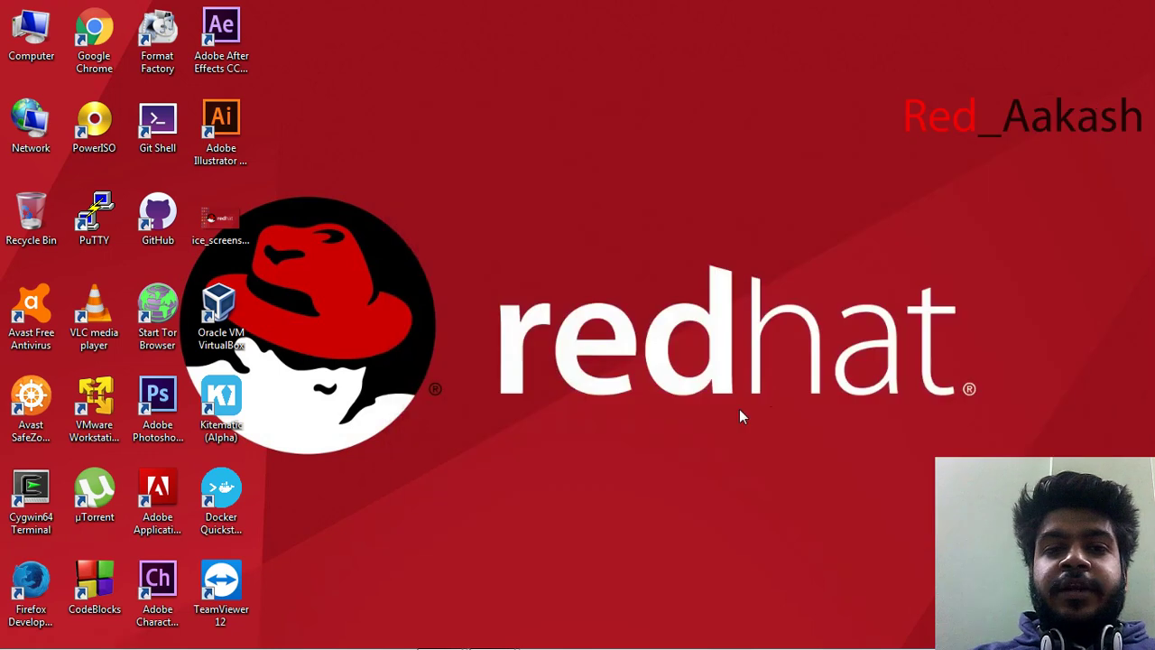
mouse_move(456, 636)
click(501, 549)
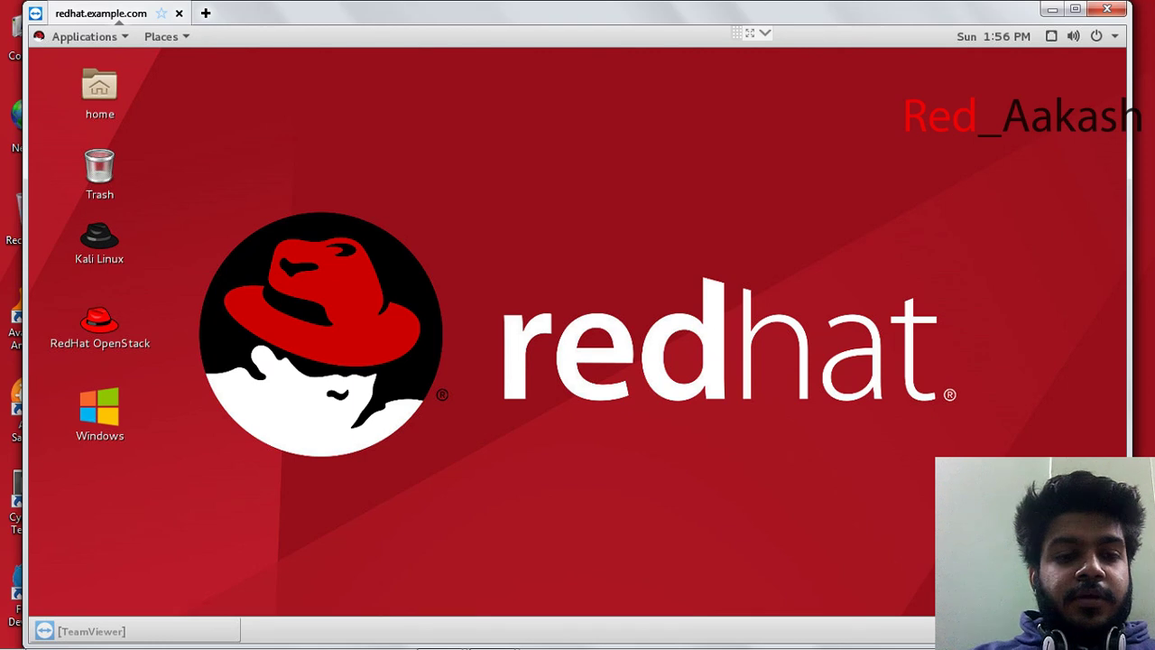
mouse_move(197, 646)
click(22, 634)
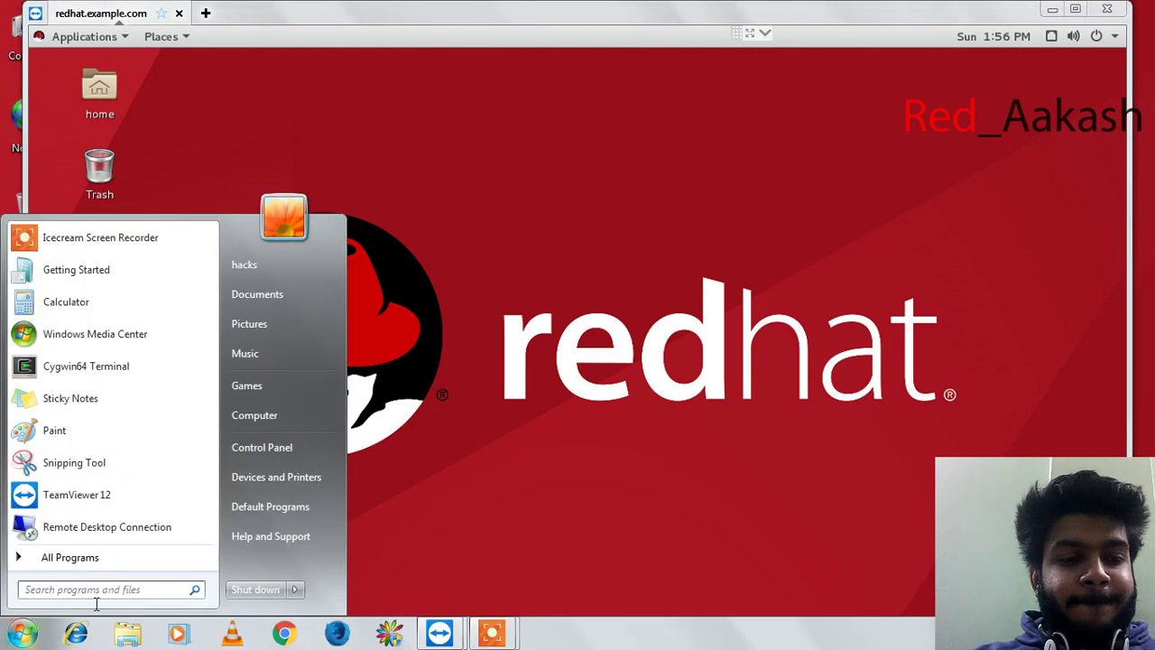
text(cmd)
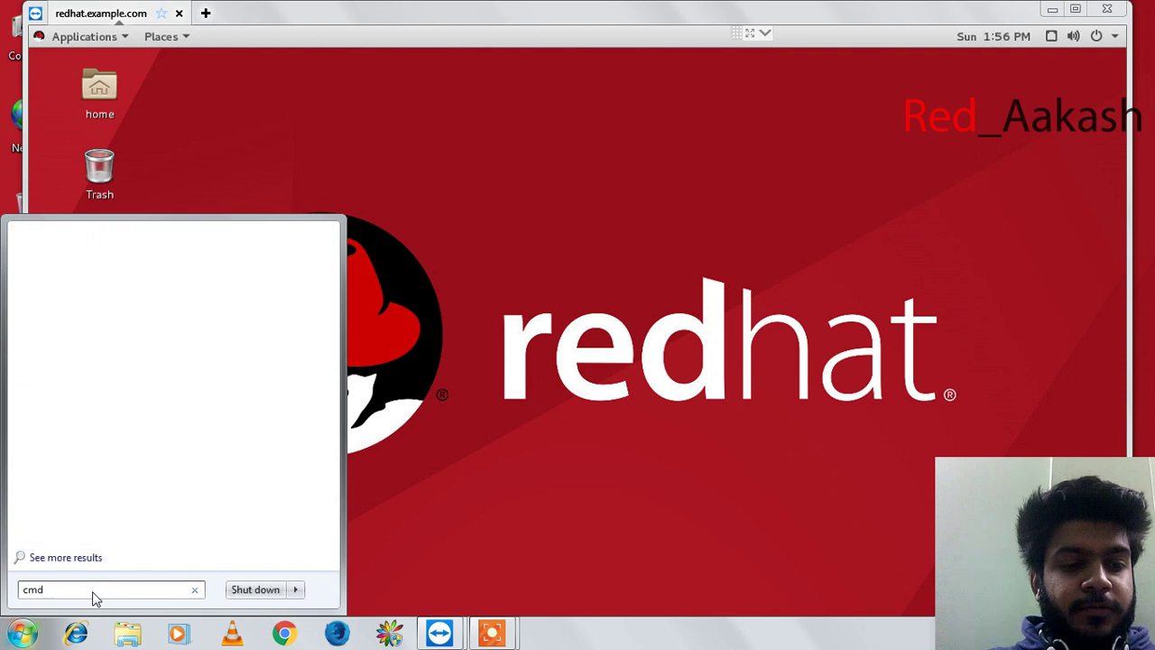
key(Return)
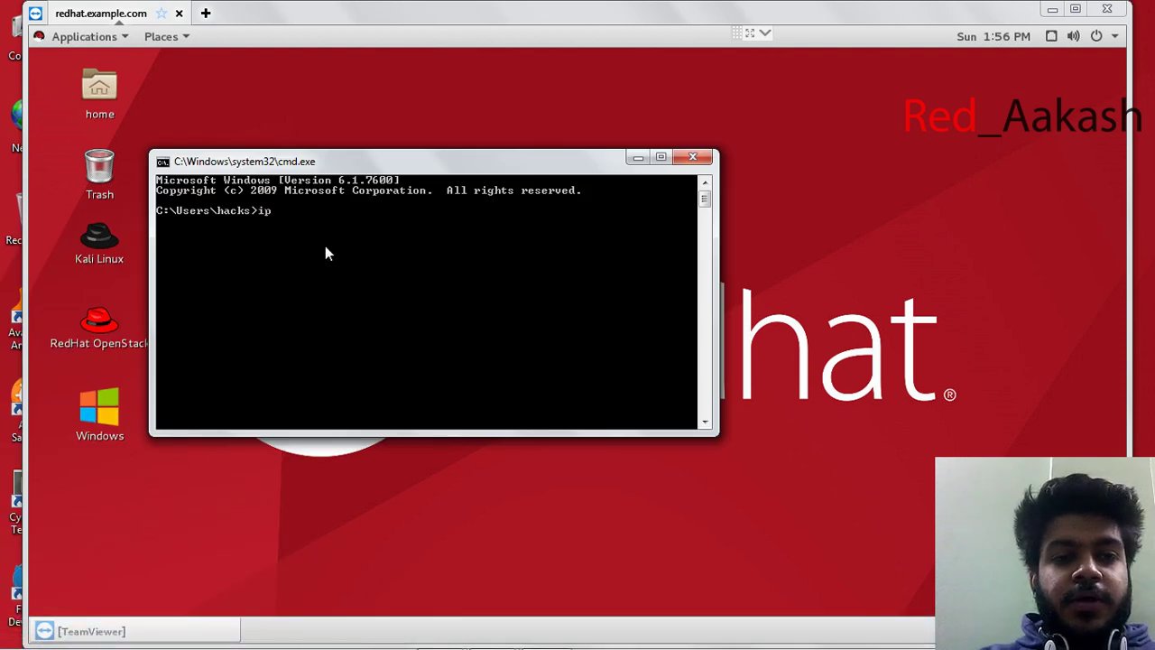
Run ipconfig, find the wireless IPv4 address 192.168.11.101, then minimize the console
text(ipconfig)
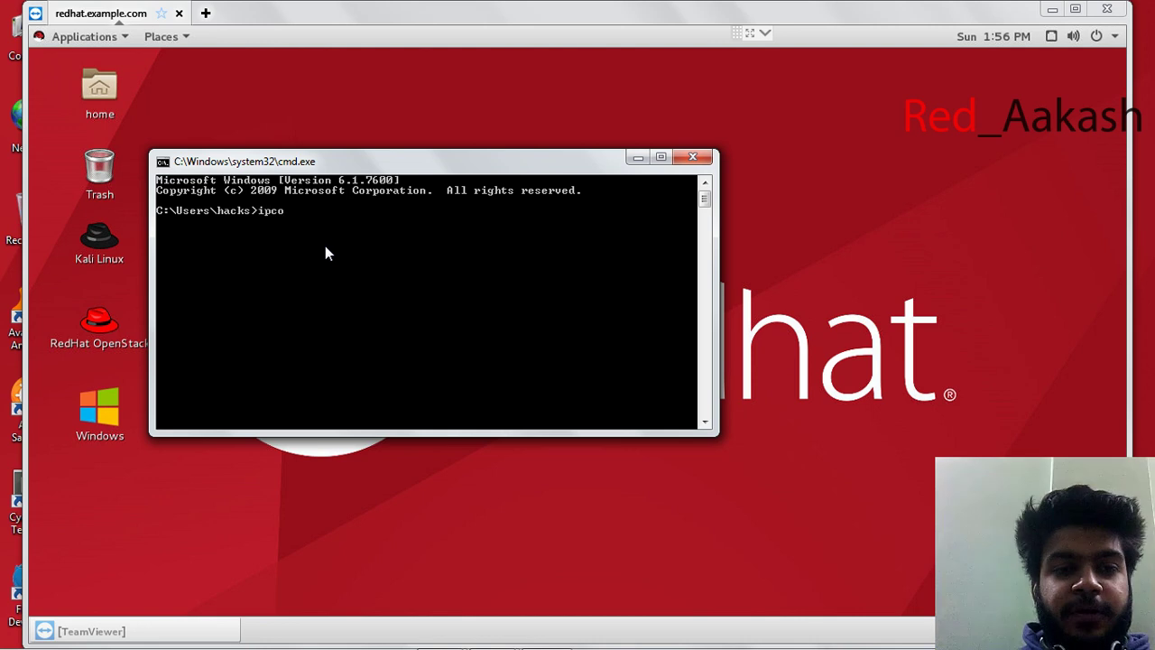
key(Return)
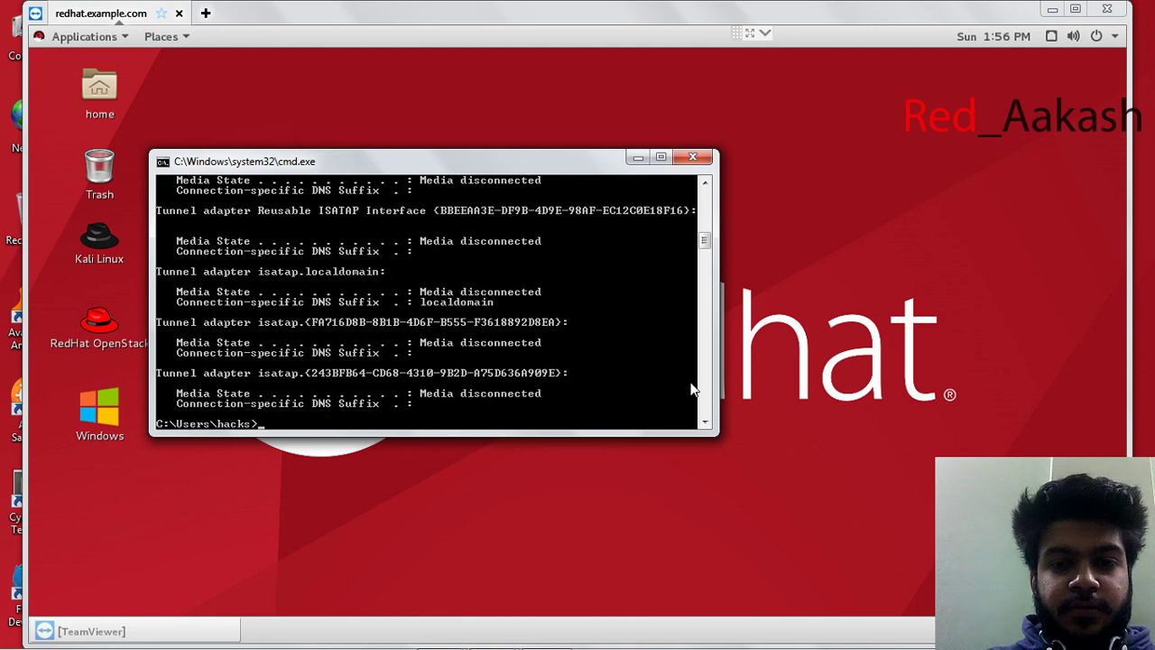
click(706, 184)
click(706, 184)
click(706, 184)
click(706, 184)
click(706, 184)
click(706, 184)
click(706, 184)
click(706, 184)
click(706, 185)
click(705, 184)
click(706, 185)
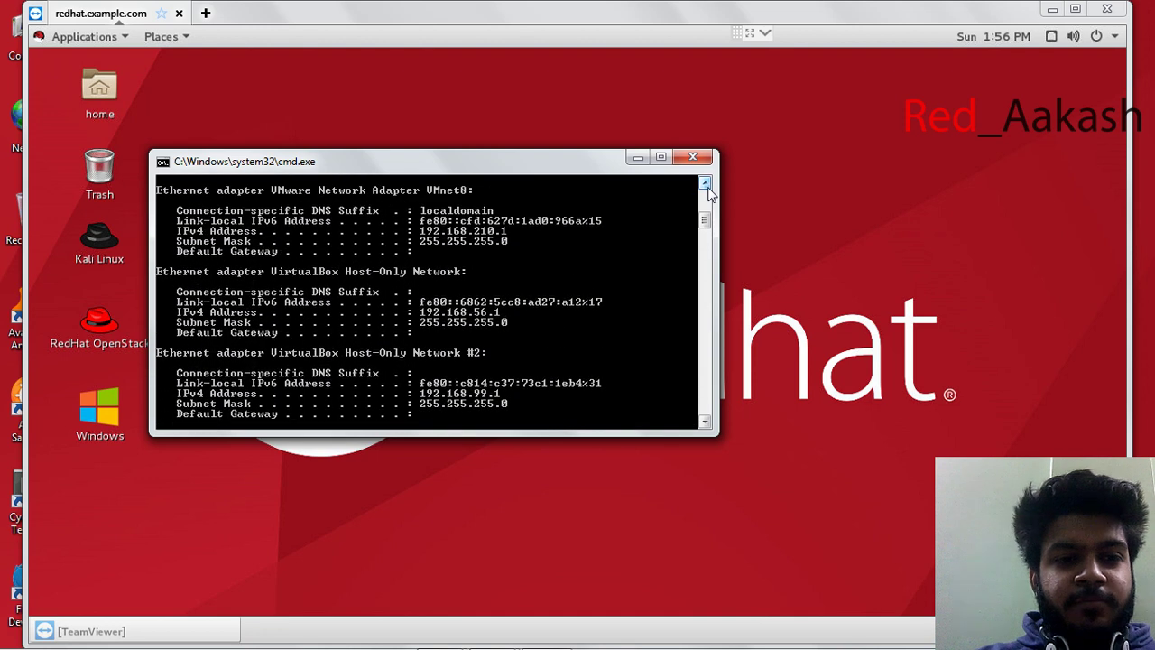
click(706, 184)
click(706, 184)
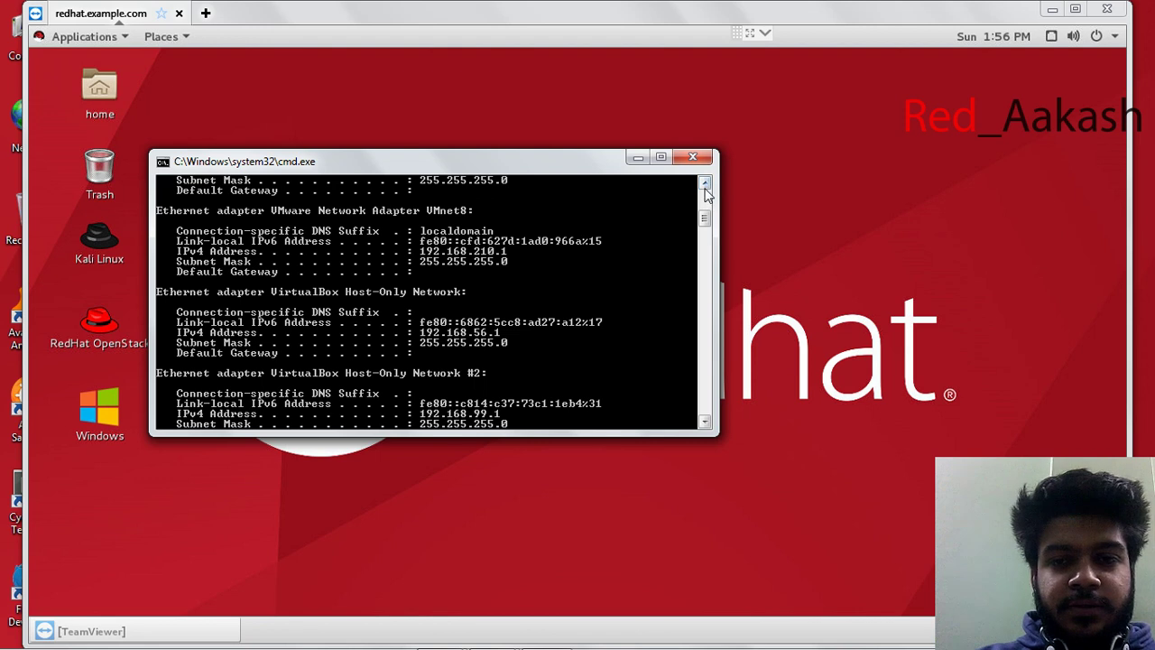
click(706, 185)
click(706, 185)
click(706, 185)
click(706, 185)
click(705, 185)
click(706, 185)
click(706, 185)
click(706, 185)
click(706, 185)
click(705, 185)
click(706, 185)
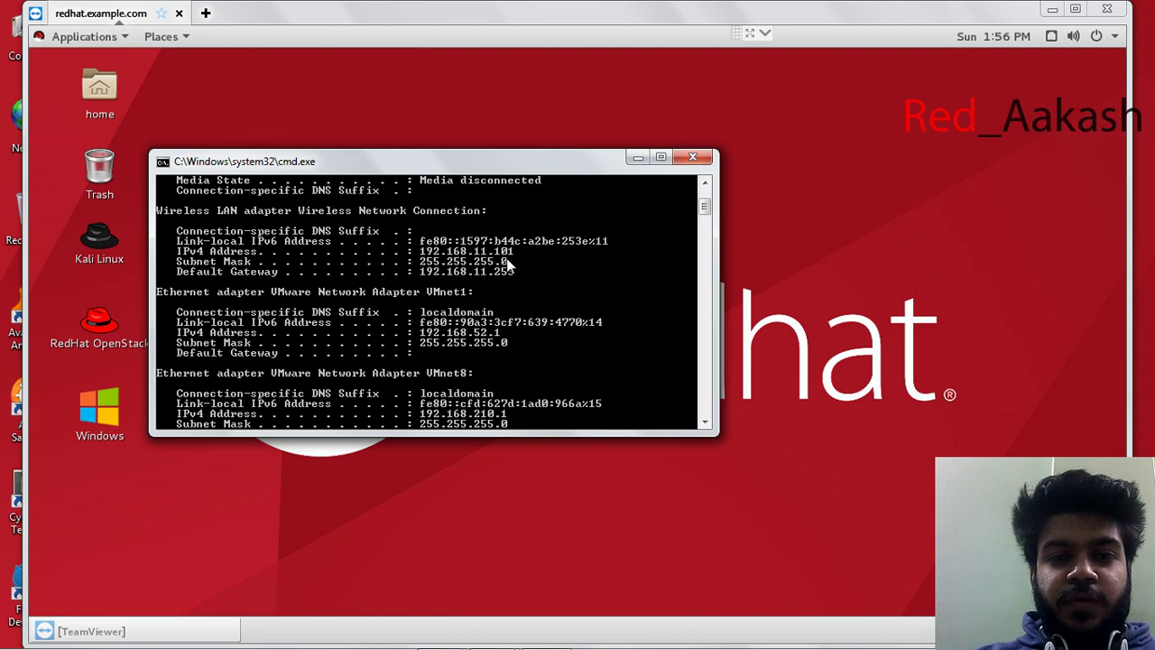
click(638, 158)
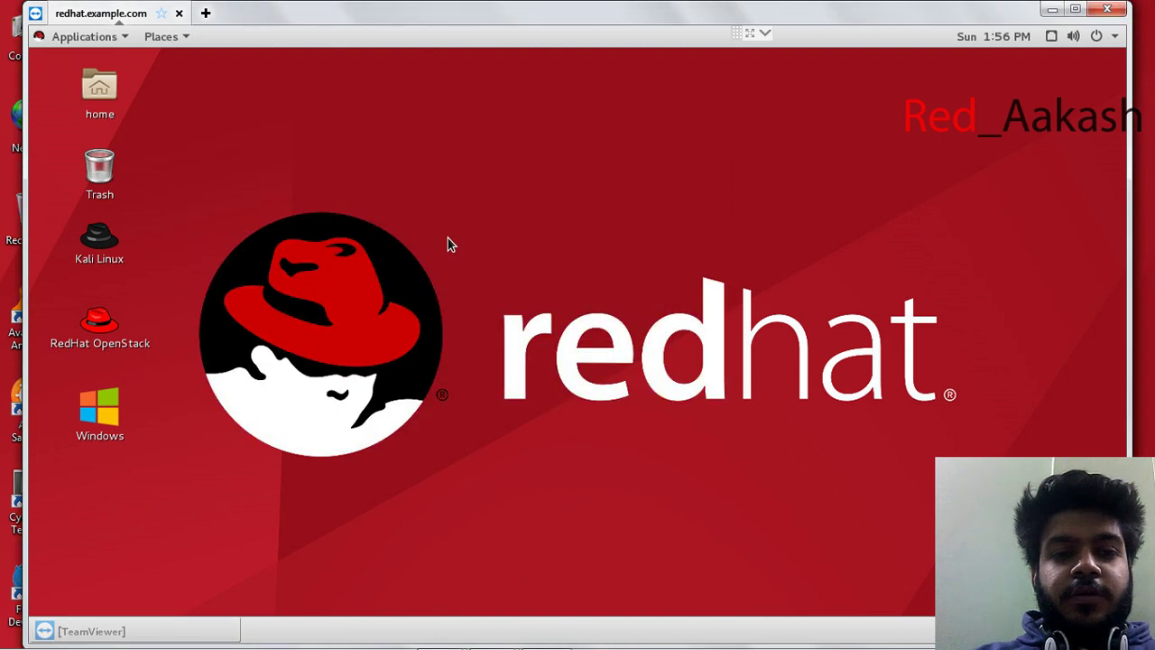
Open a new terminal and ping the Windows machine at 192.168.11.101
click(107, 40)
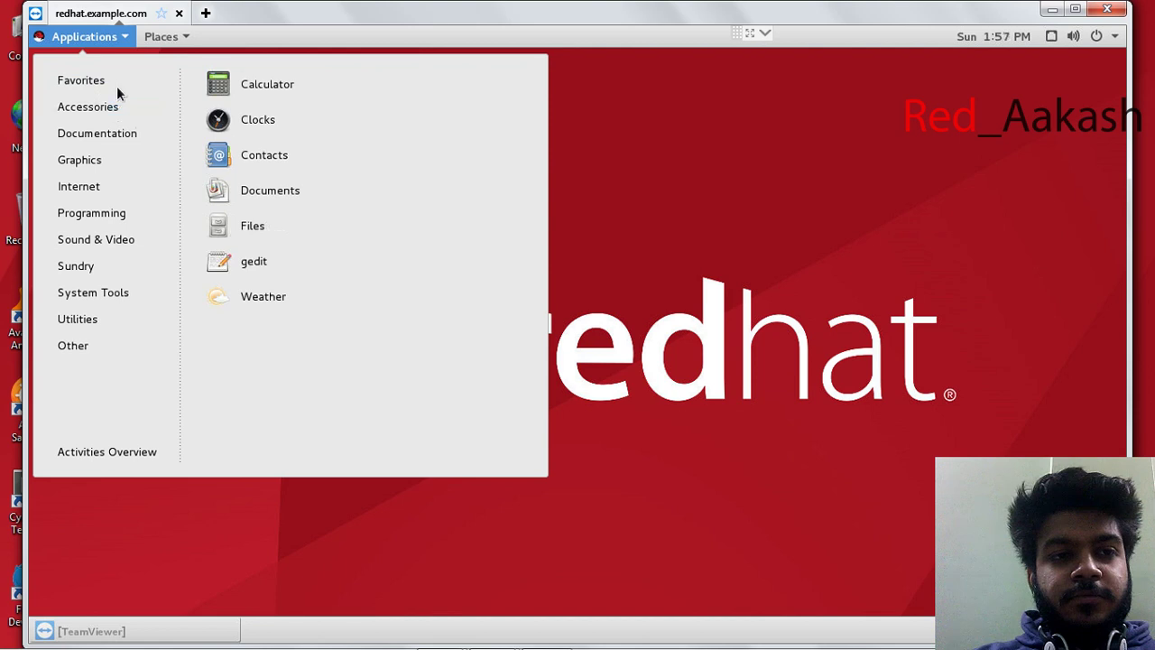
click(226, 226)
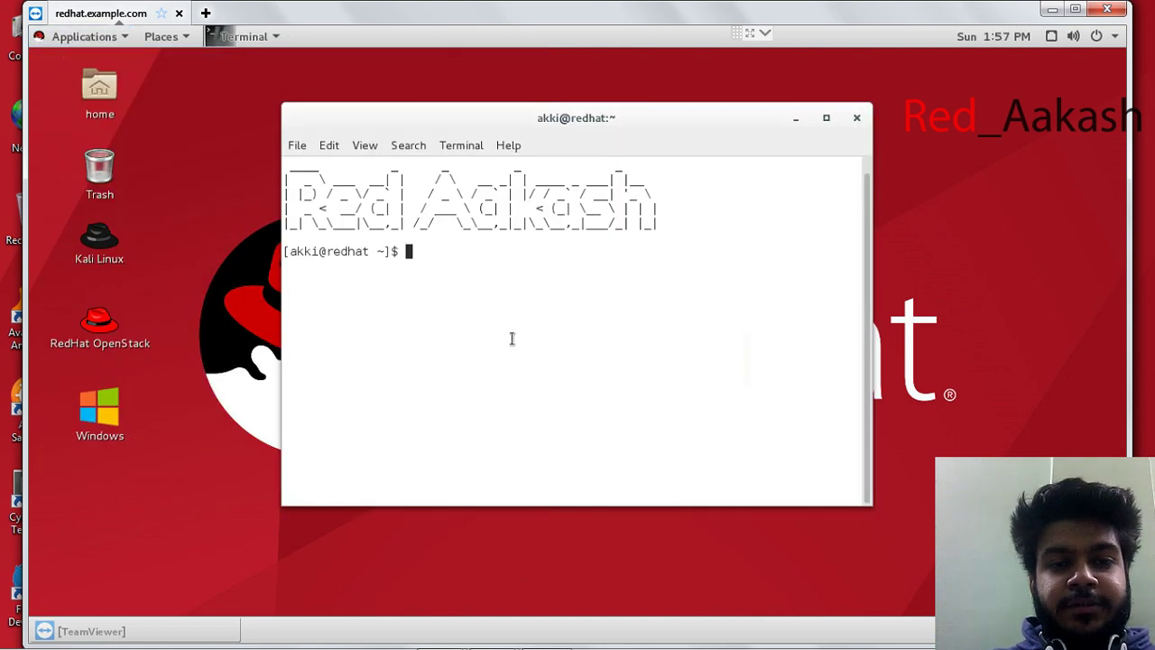
key(ctrl+l)
text(ipng)
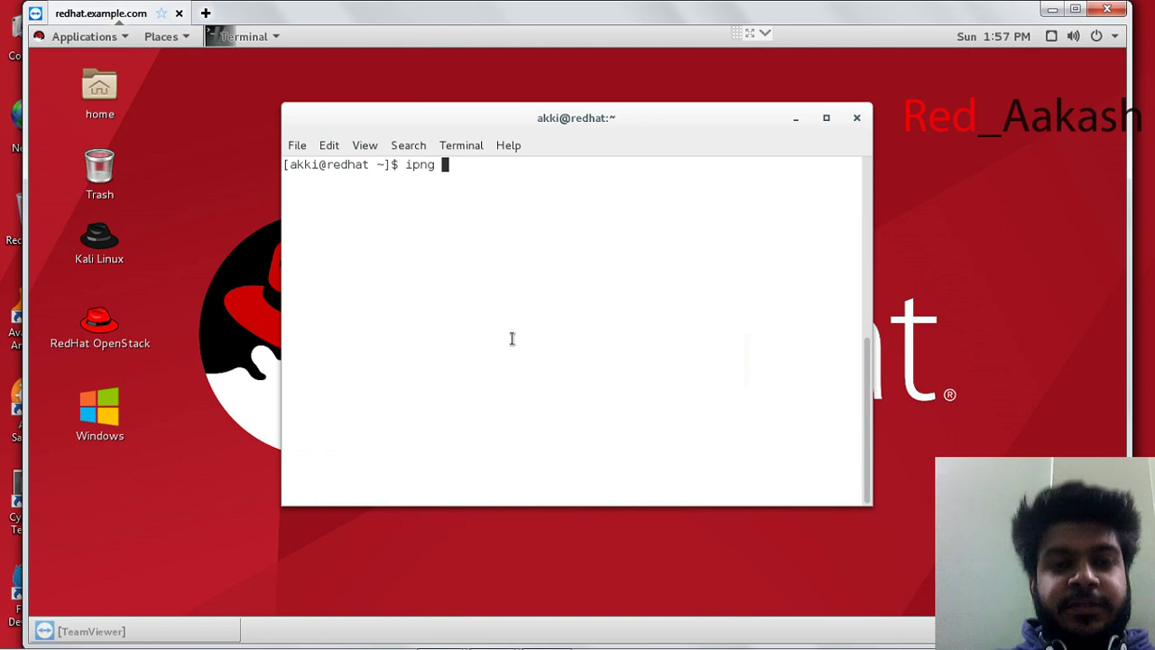
key(BackSpace)
key(BackSpace)
key(BackSpace)
key(BackSpace)
text(ping)
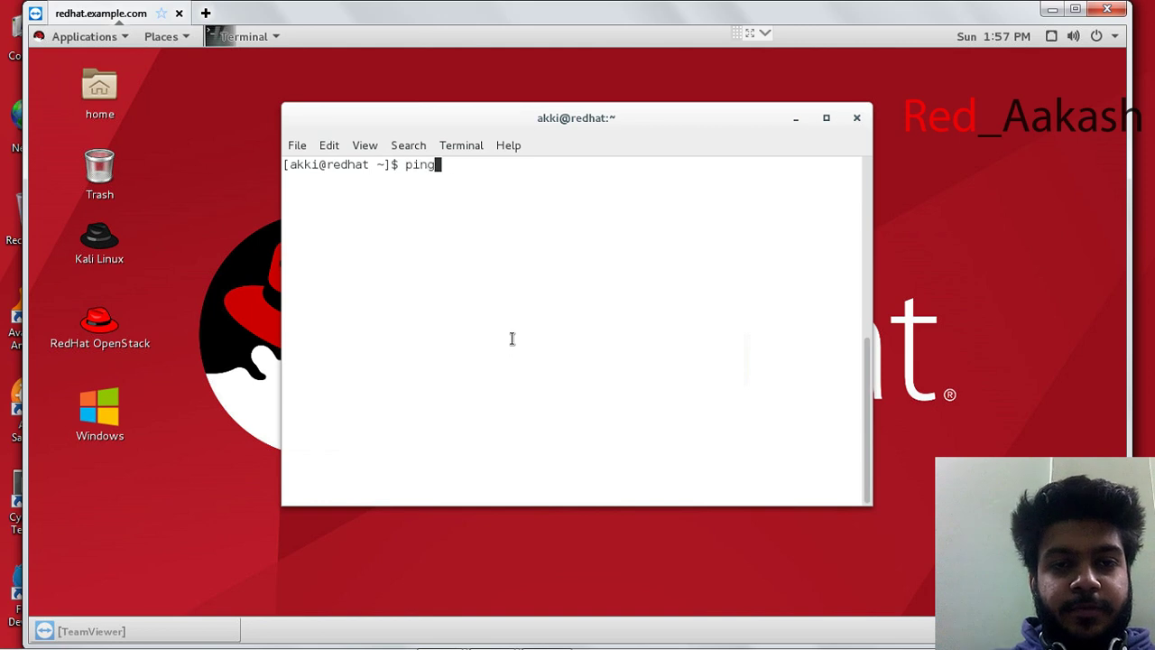
key(BackSpace)
text(192.)
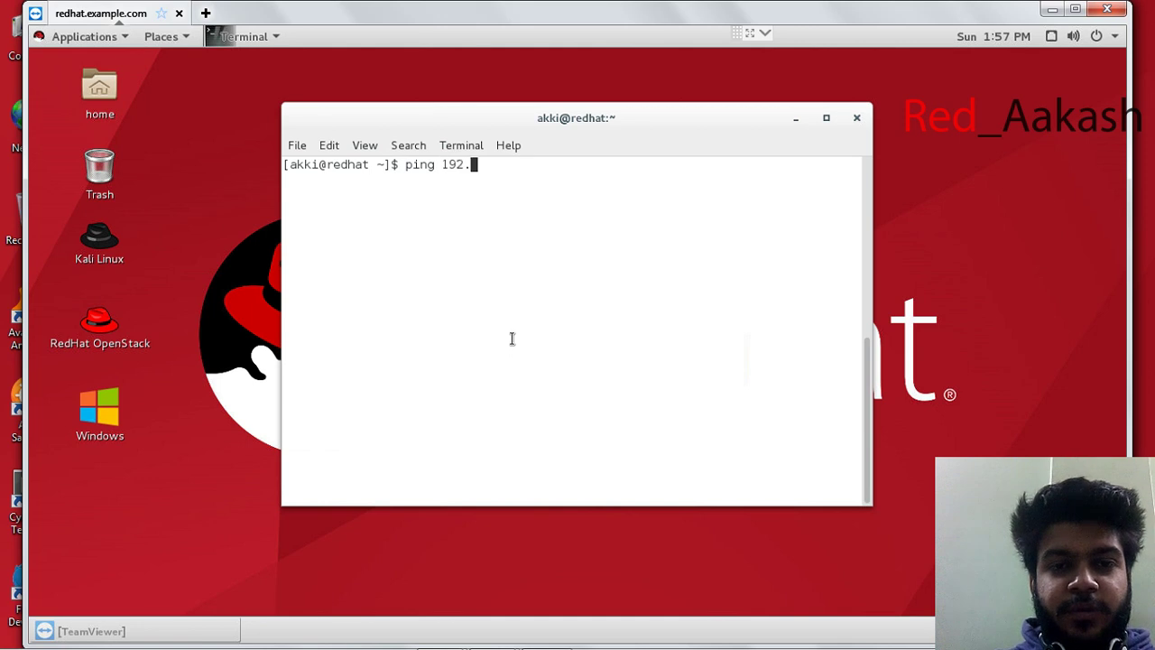
text(168.11)
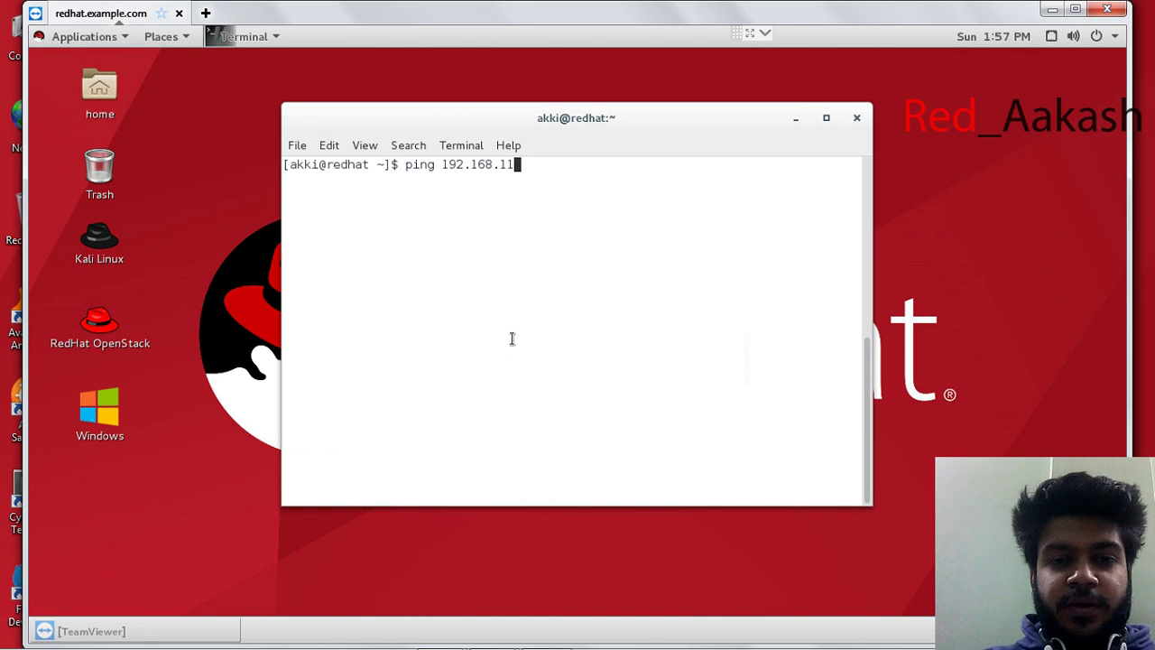
text(.101)
key(Return)
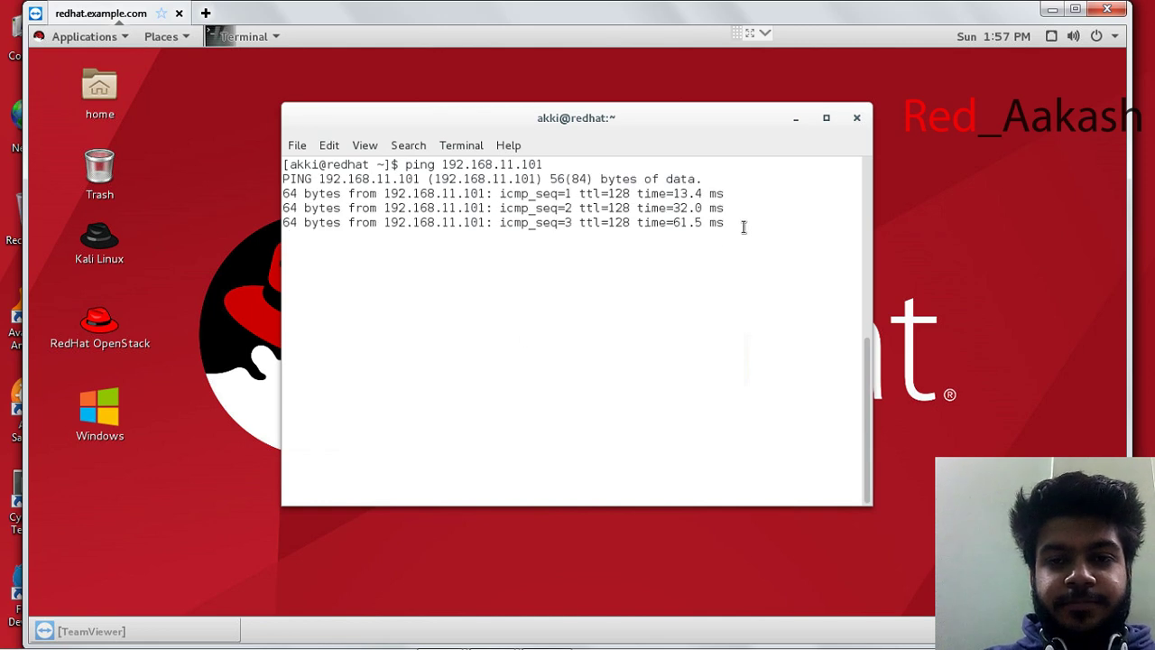
Stop the ping after replies with 0% packet loss and clear the terminal
drag(683, 223, 601, 224)
click(655, 371)
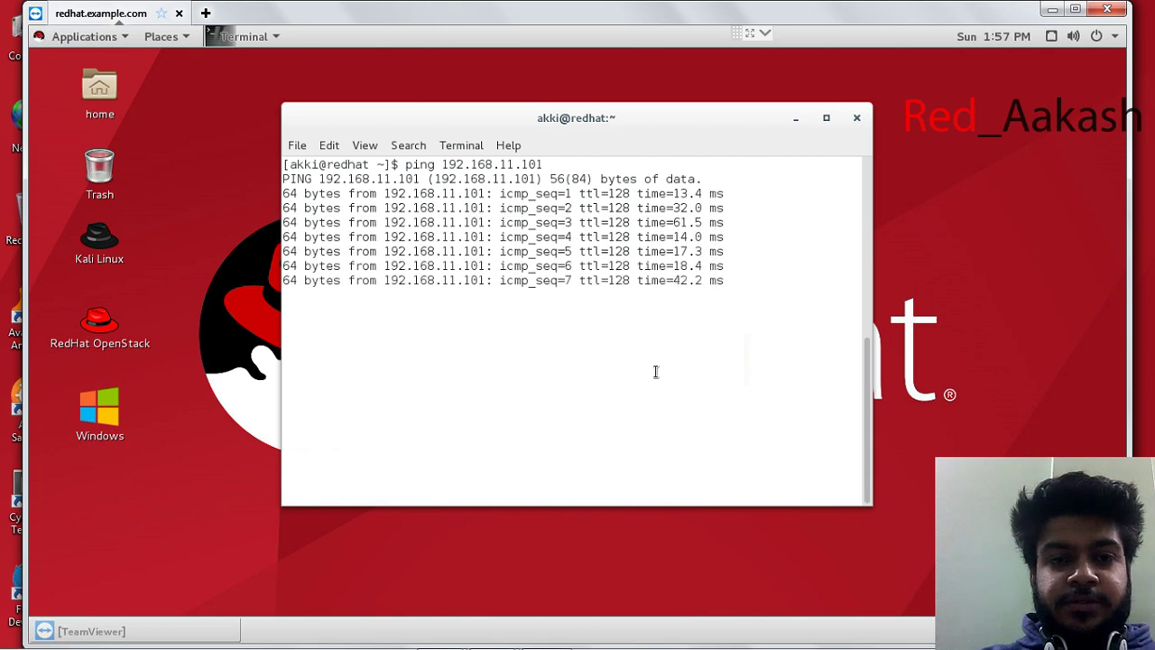
key(ctrl+c)
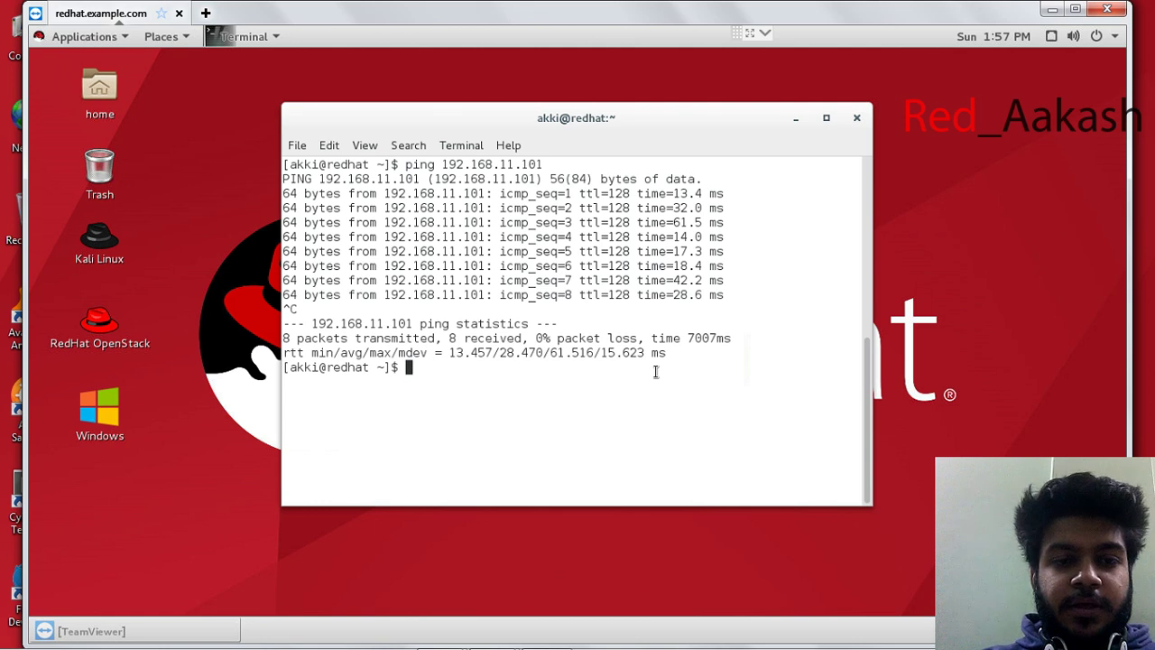
key(ctrl+l)
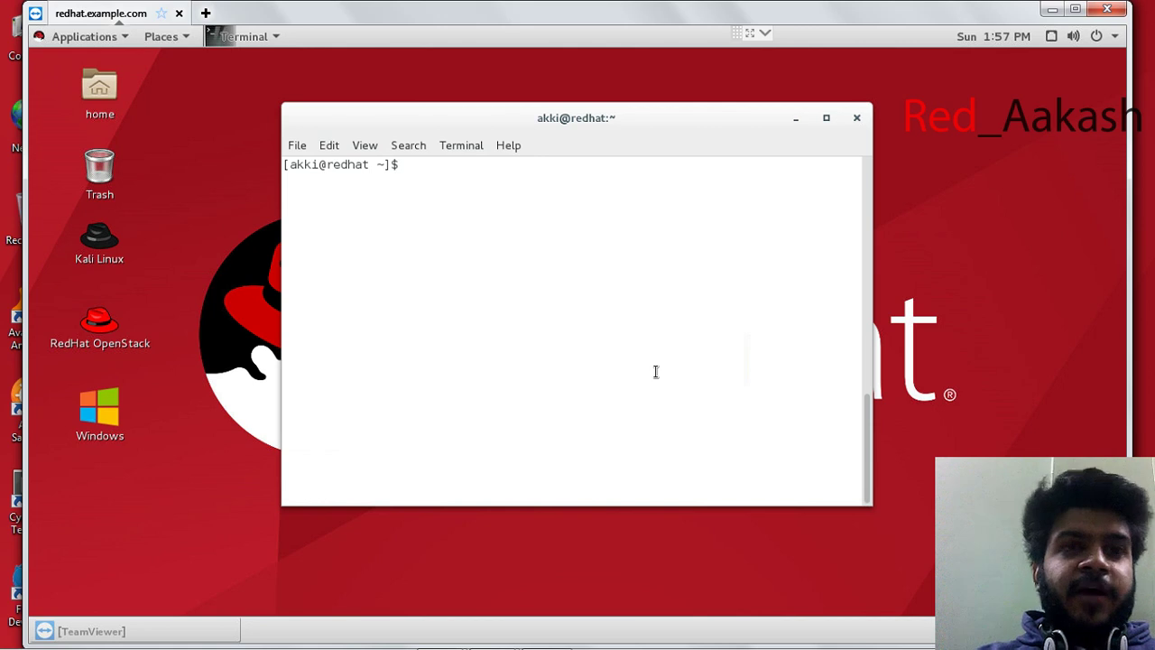
Launch nautilus-connect-server in the background with '&' from the terminal
text(nautilus-con)
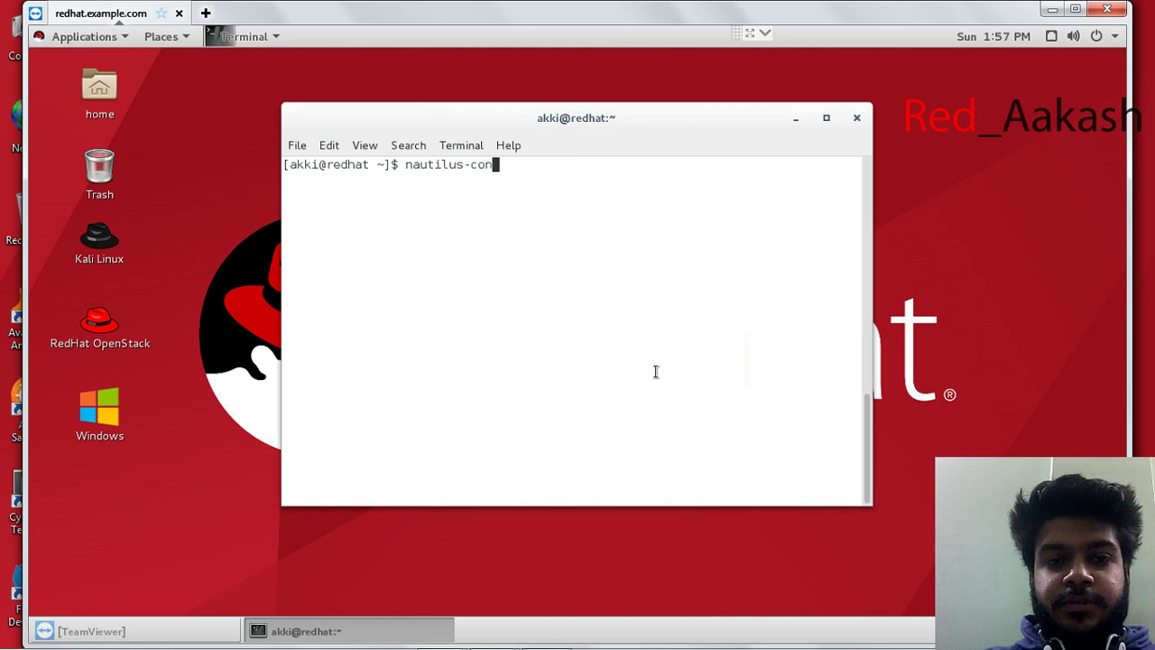
key(Tab)
text(7)
key(Return)
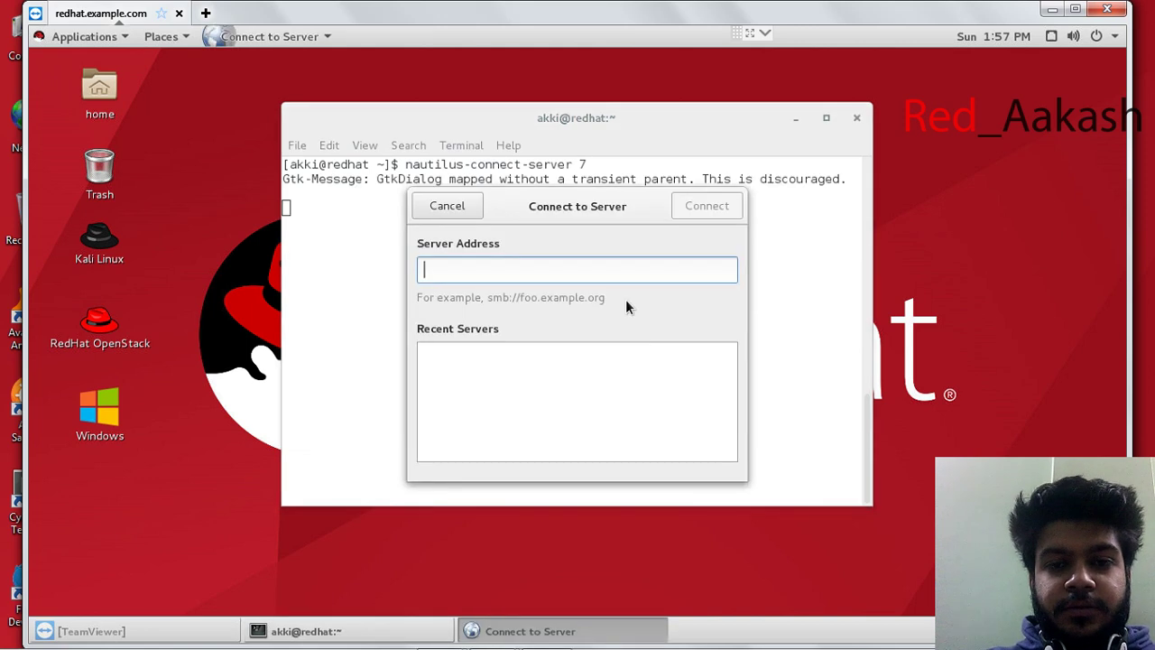
click(476, 208)
key(ctrl+l)
key(Up)
key(BackSpace)
text(&)
key(Return)
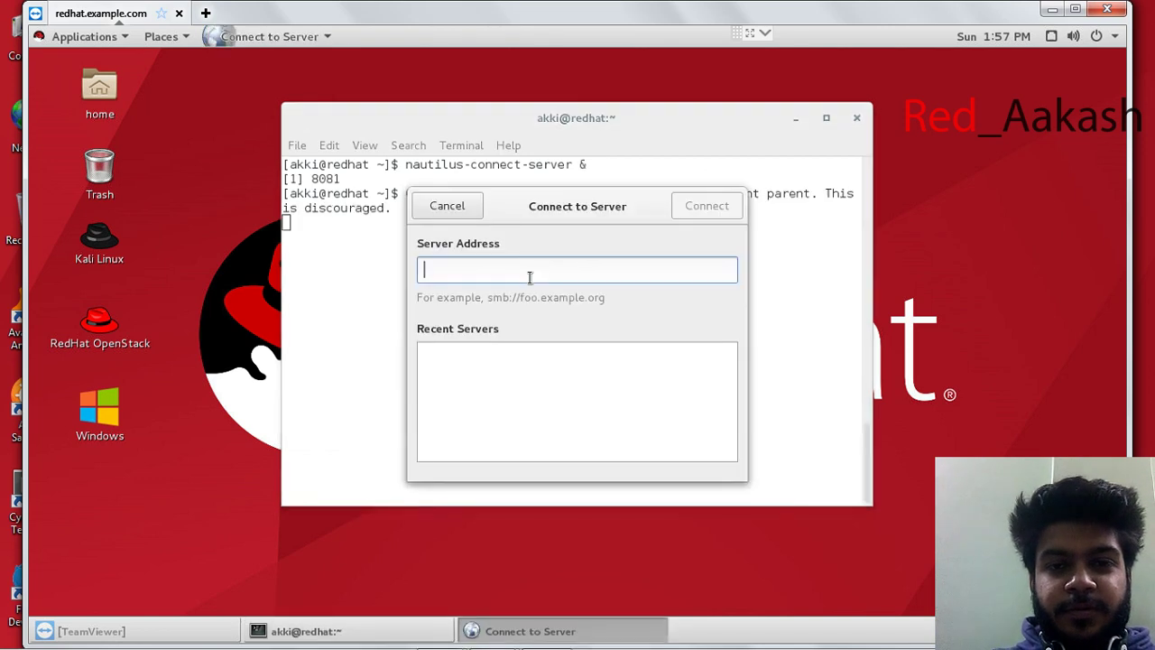
Enter smb://192.168.11.101 as the server address and connect
text(smb://1)
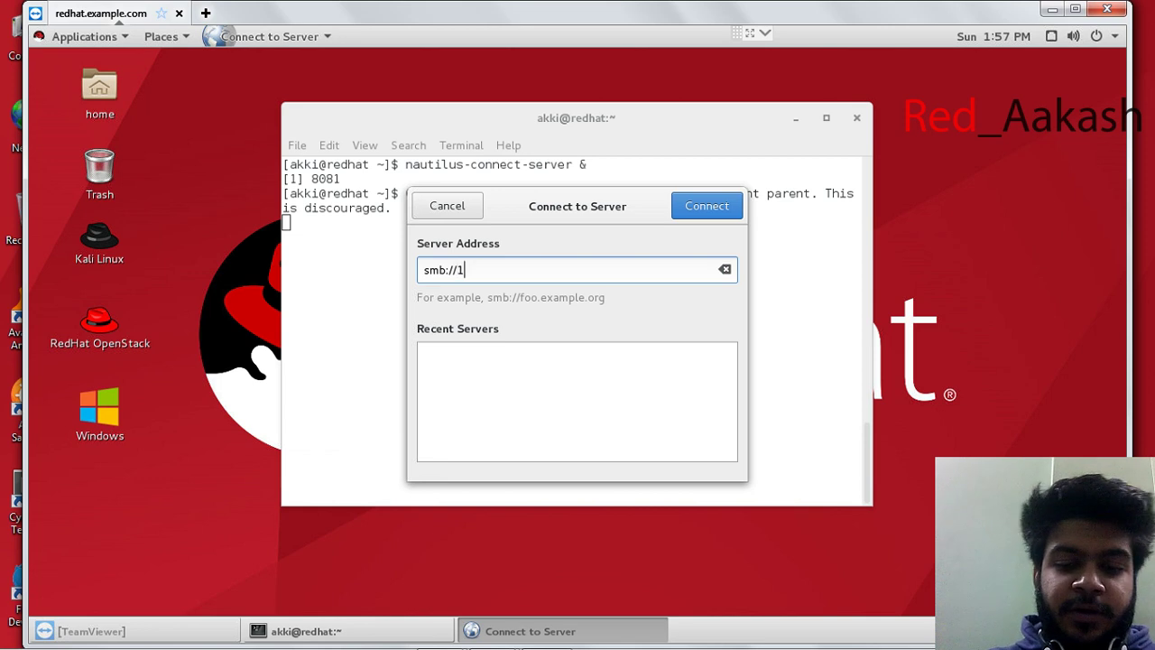
text(92.168.11.101)
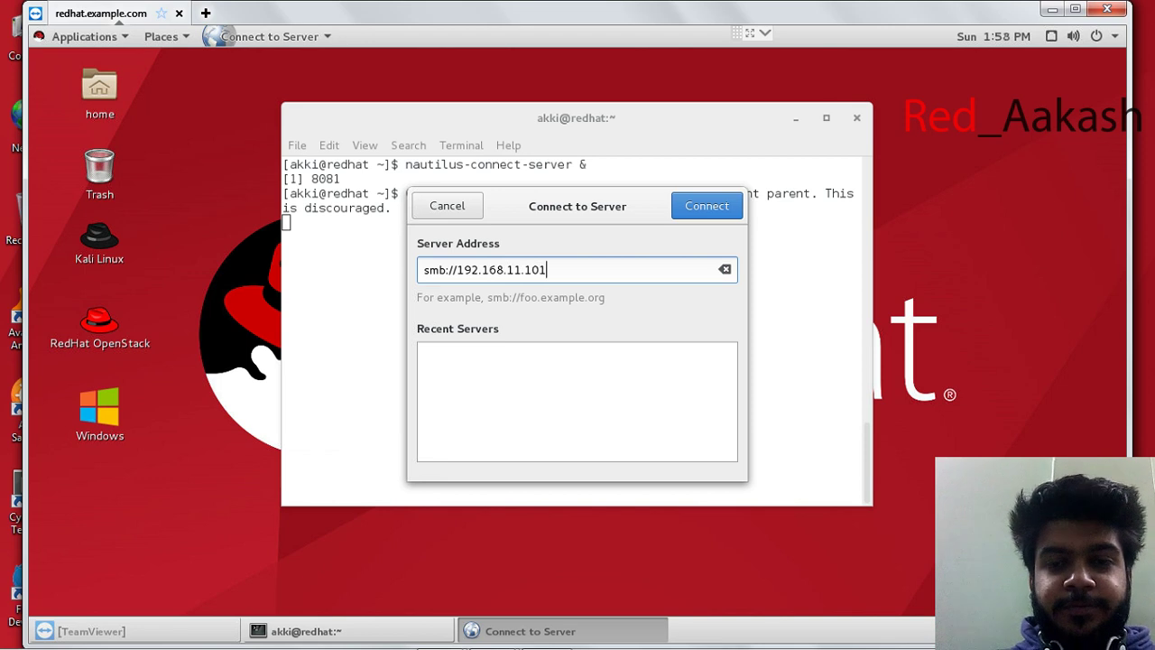
click(708, 208)
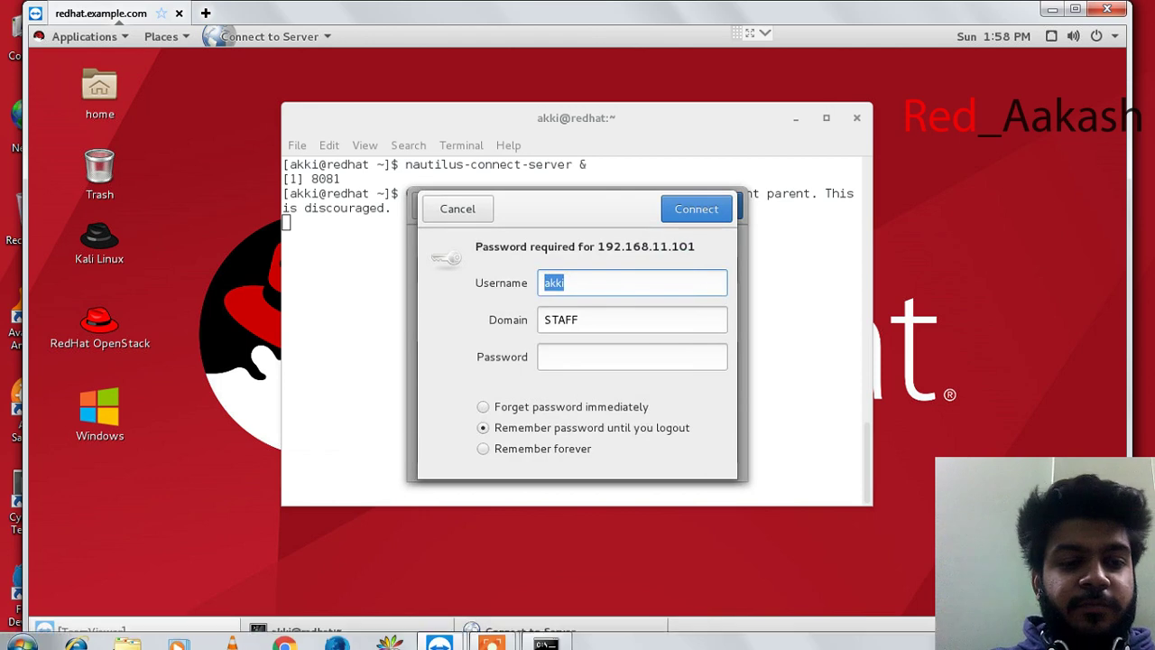
Log in to 192.168.11.101 with the Windows account's username and password
click(23, 634)
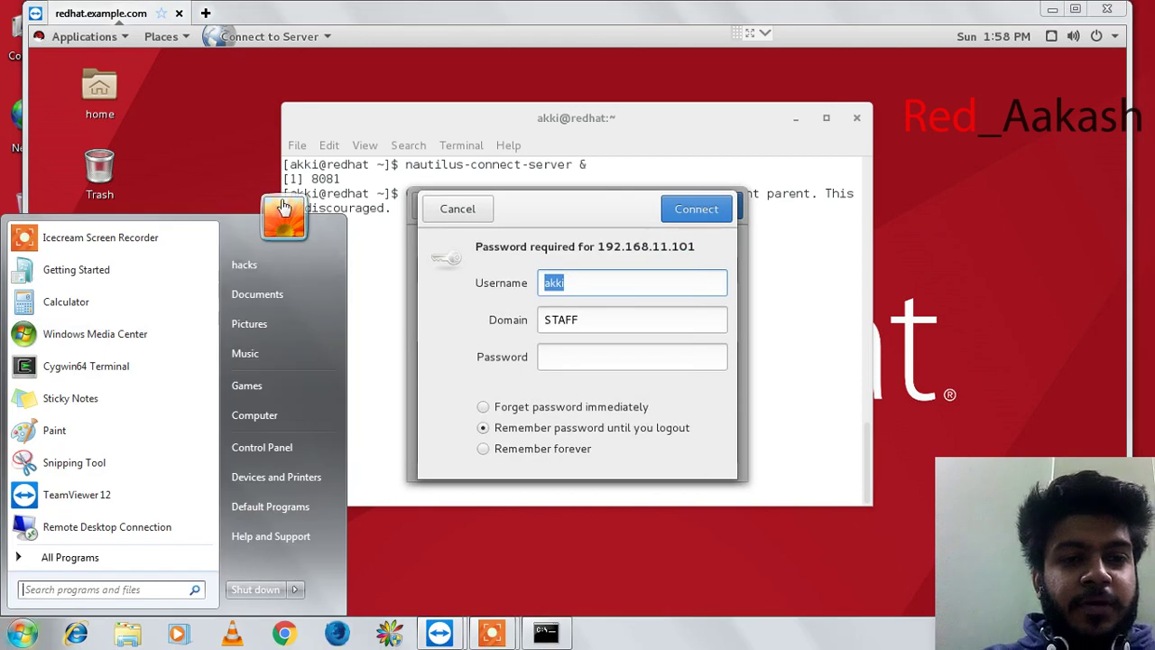
click(611, 289)
key(BackSpace)
key(BackSpace)
key(BackSpace)
text(hacks)
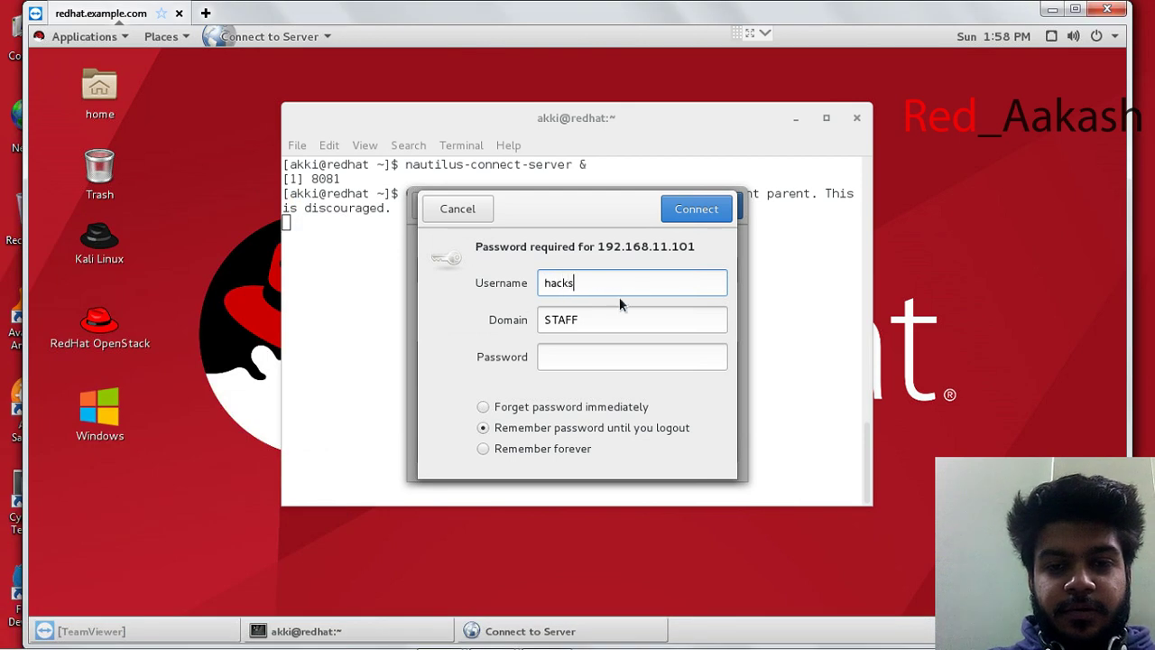
click(611, 364)
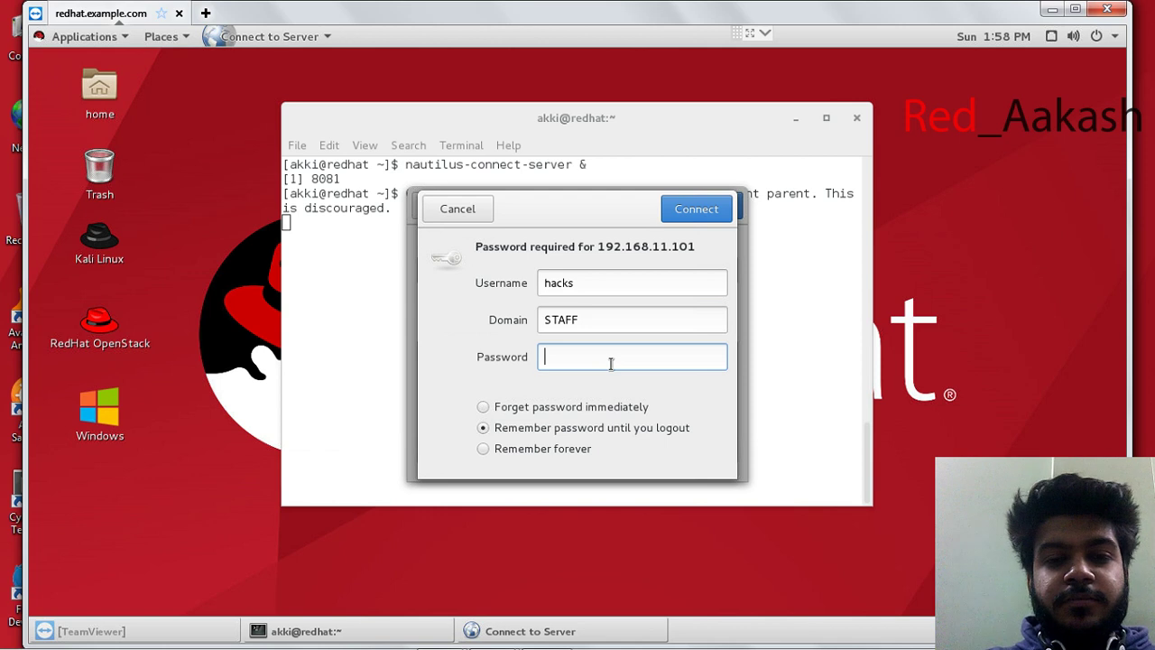
text(•••••)
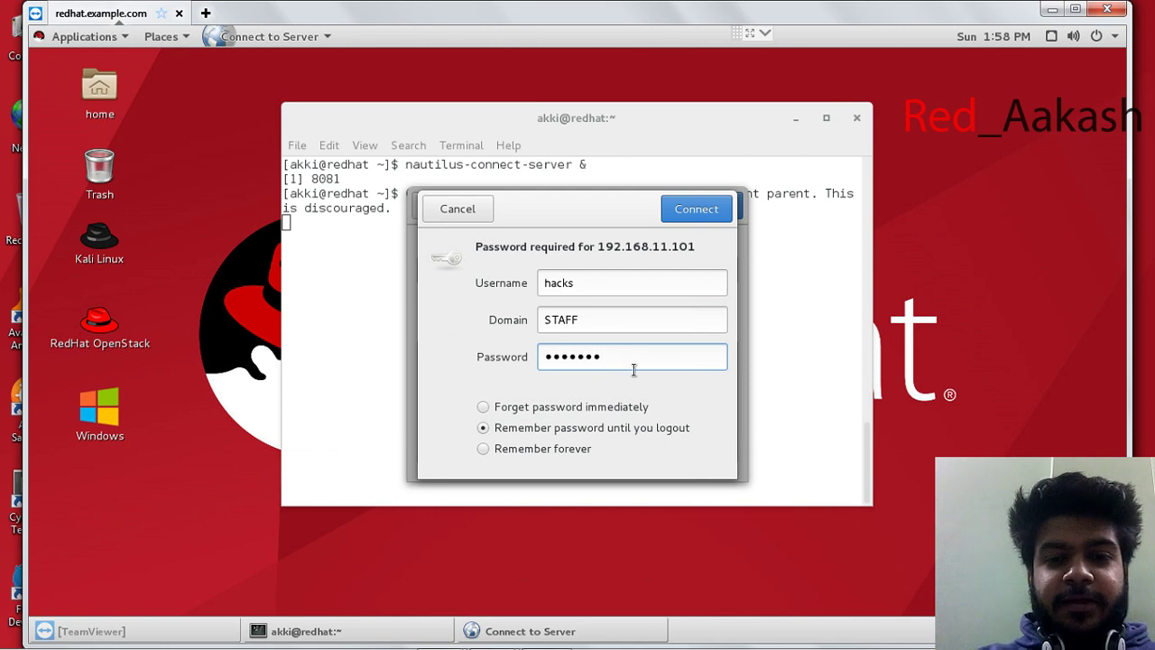
click(697, 212)
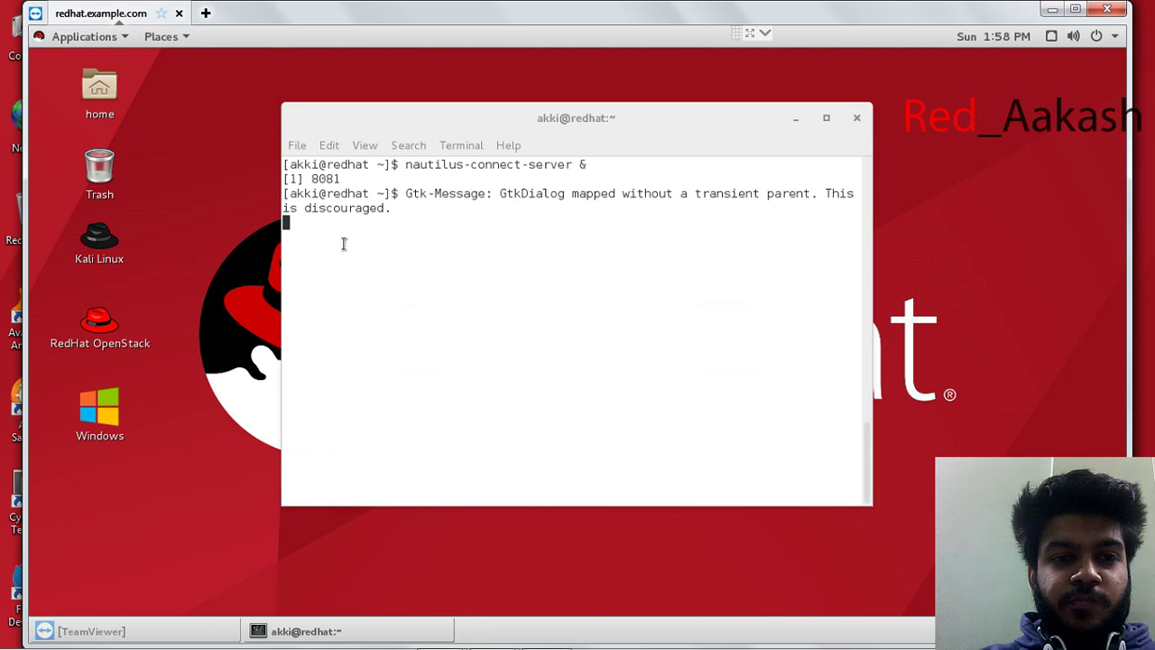
Check the finished background job in the terminal and clear the screen
click(405, 259)
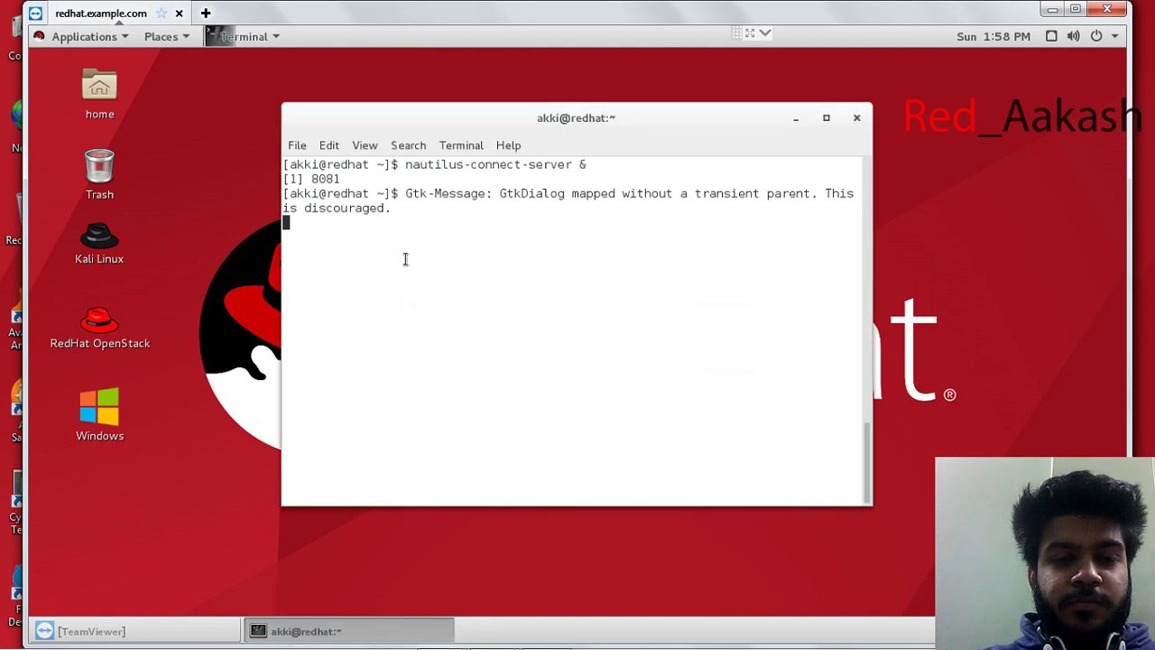
key(Return)
key(Return)
key(Return)
key(Return)
key(Return)
key(ctrl+l)
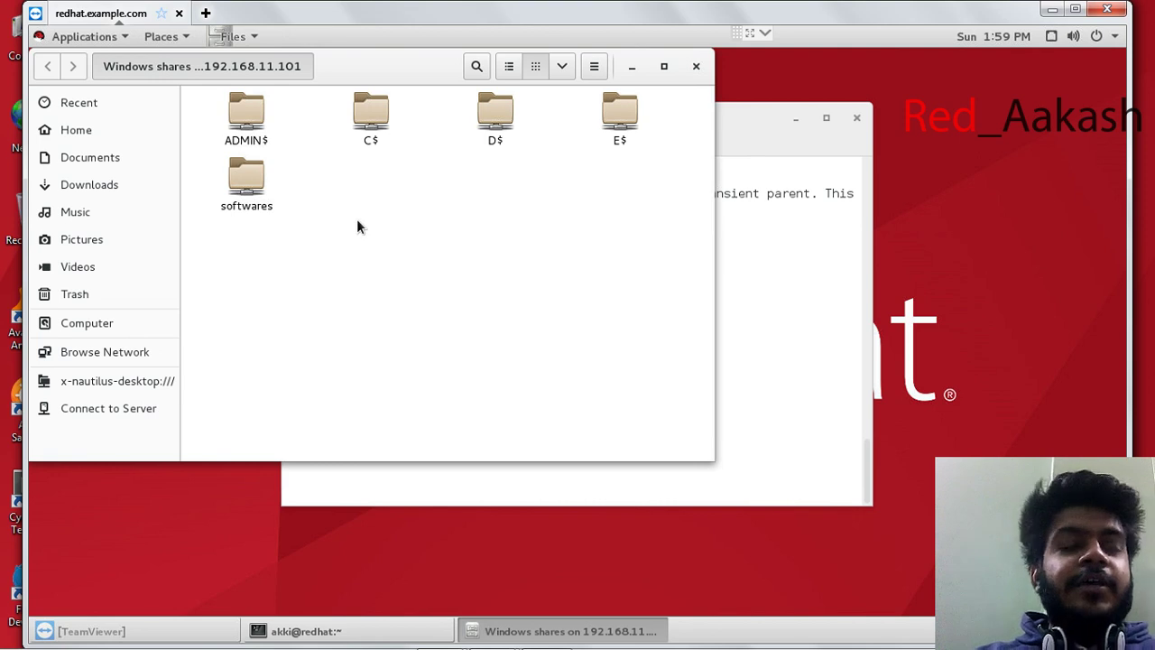
Open the softwares share and browse its Adobe, Images and installer files
double_click(254, 187)
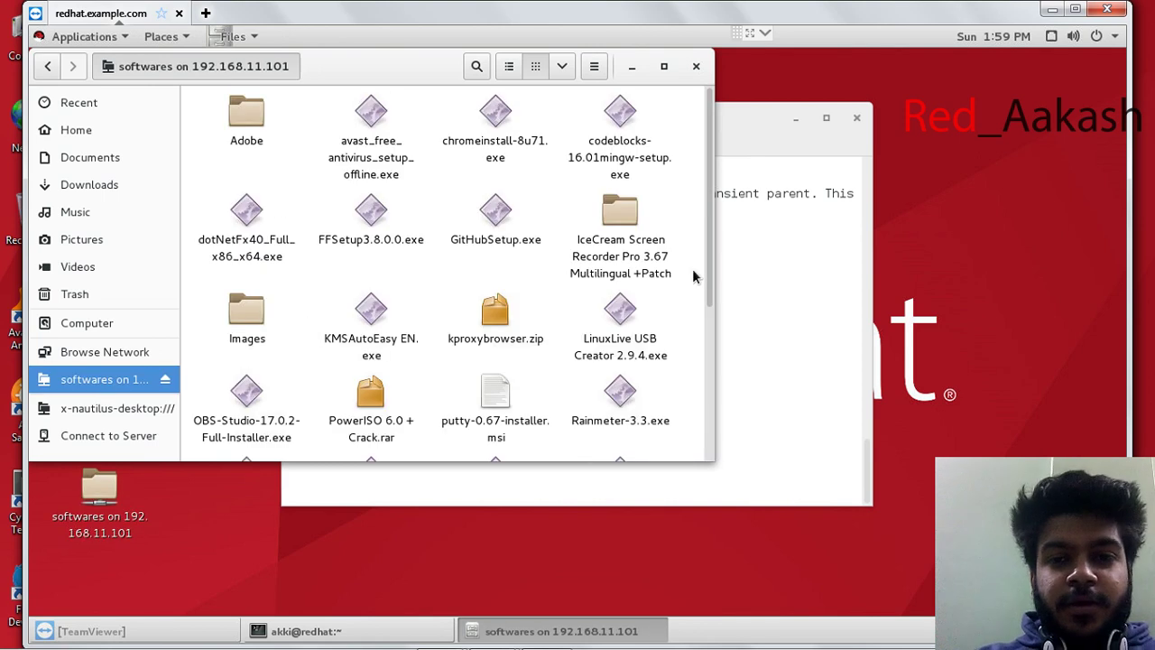
scroll(717, 294, down, 1)
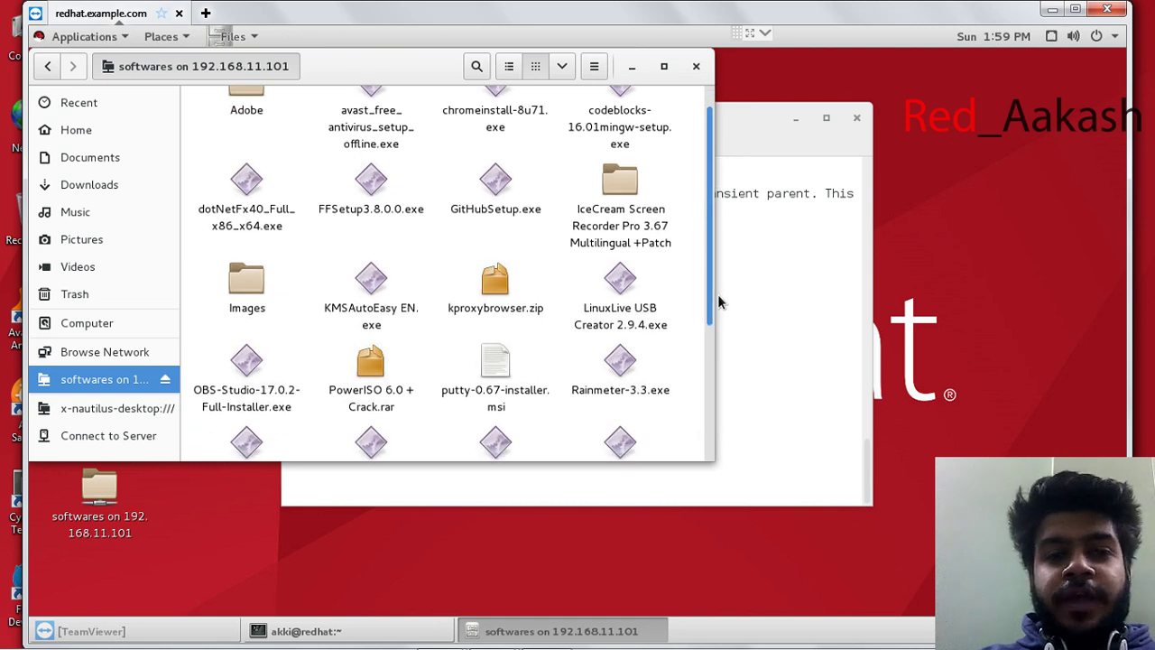
scroll(717, 289, up, 1)
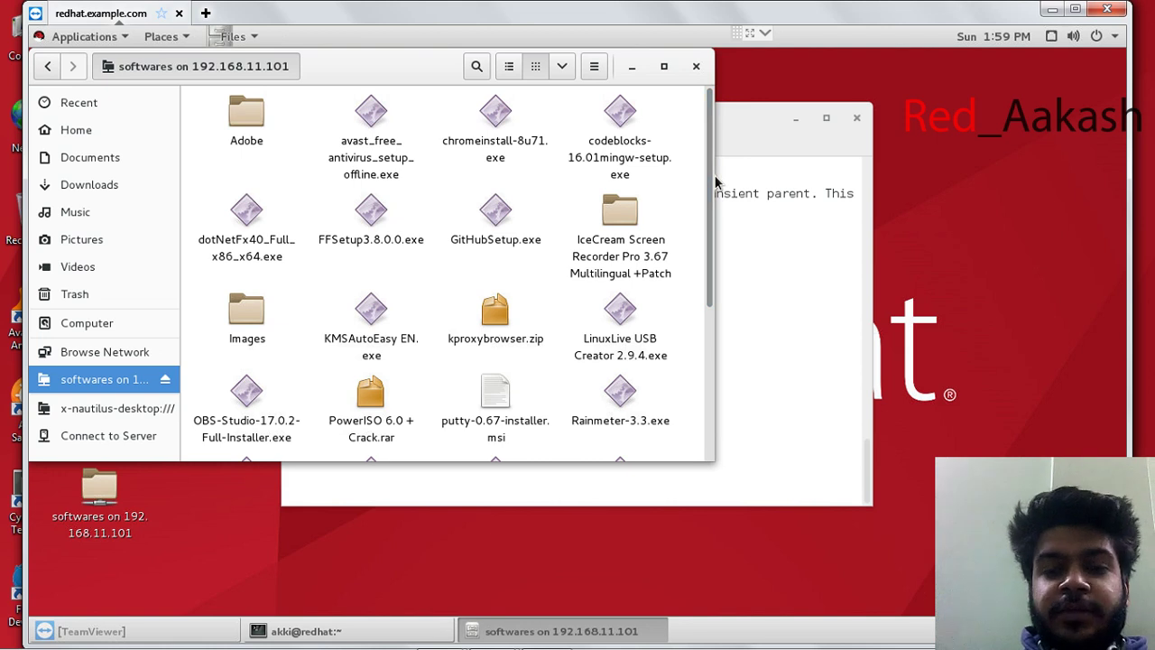
scroll(717, 181, down, 1)
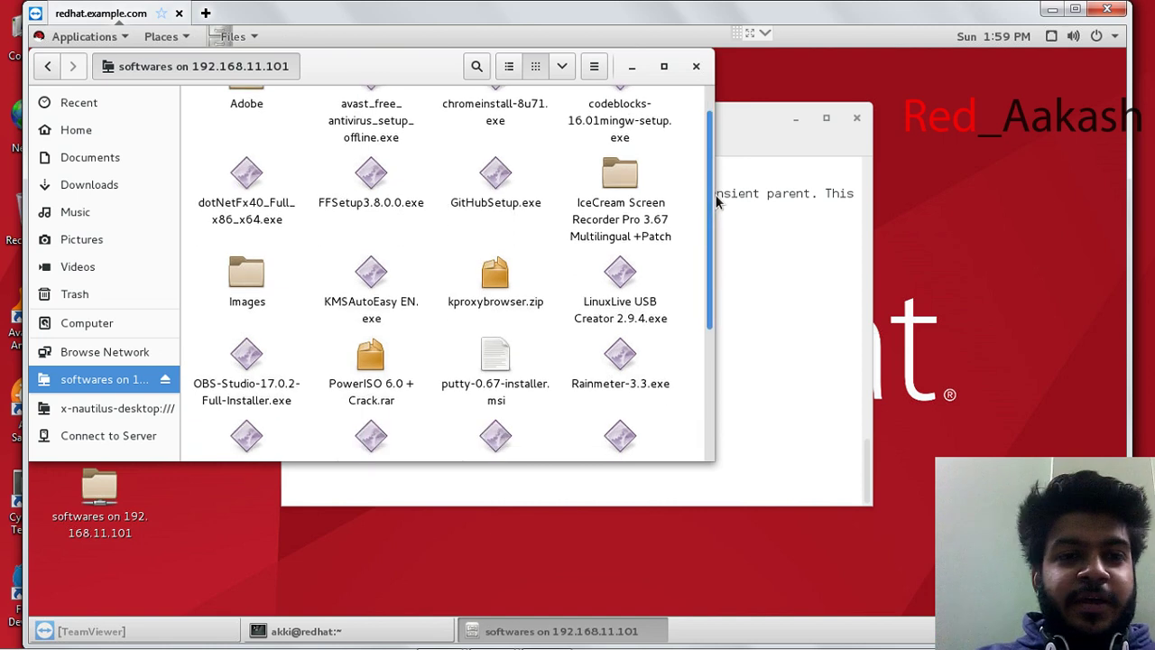
scroll(717, 187, up, 1)
scroll(711, 185, up, 1)
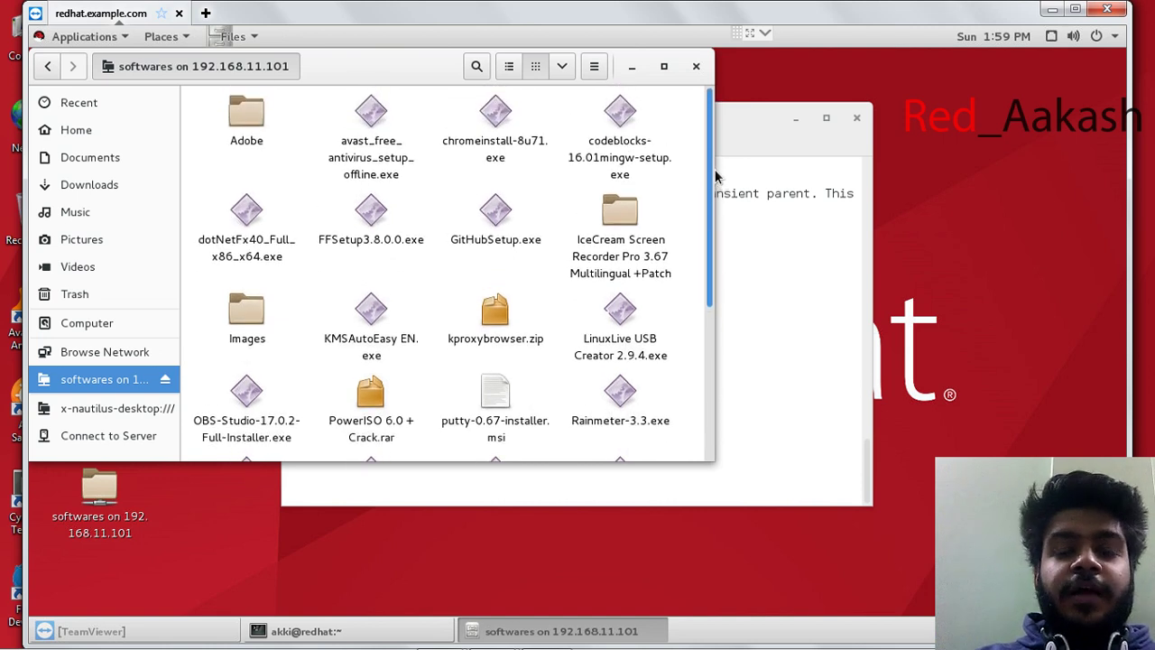